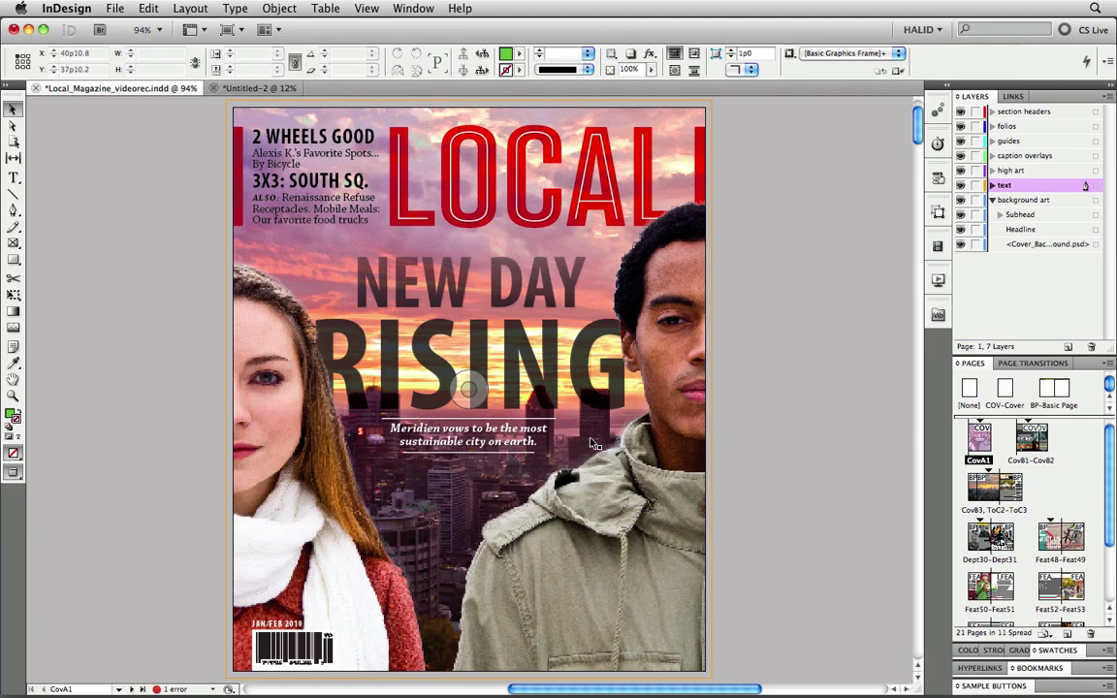
# - Create a new A4 print document with 6 pages and facing pages turned off
pyautogui.click(114, 8)
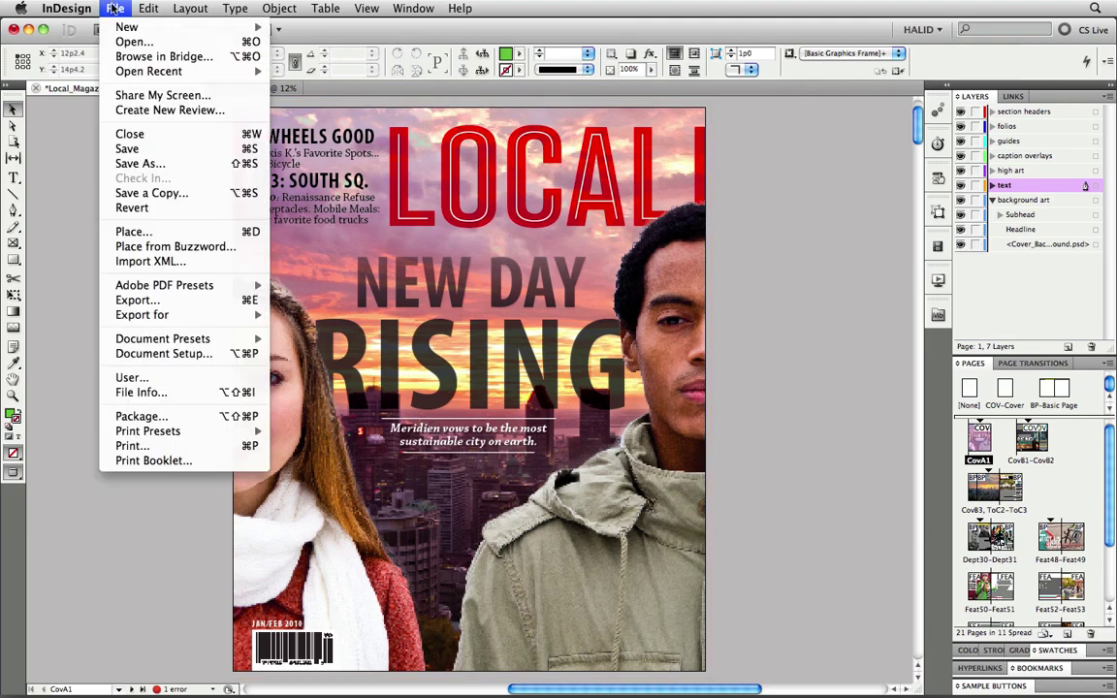
pyautogui.moveTo(127, 27)
pyautogui.click(312, 32)
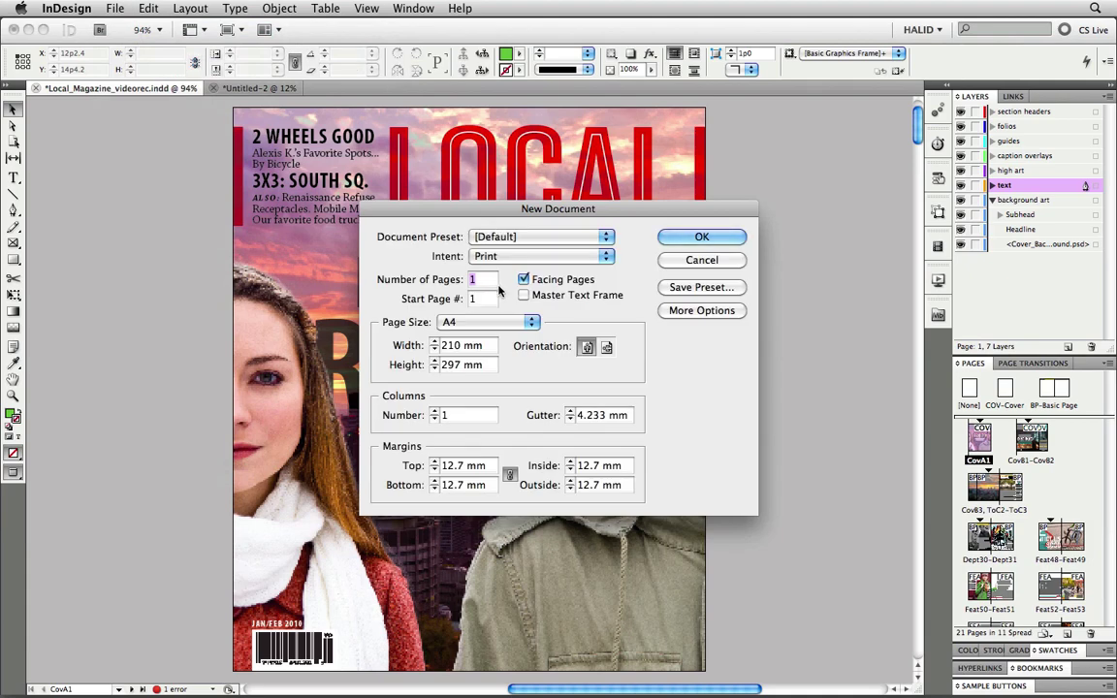
pyautogui.write('6')
pyautogui.click(523, 280)
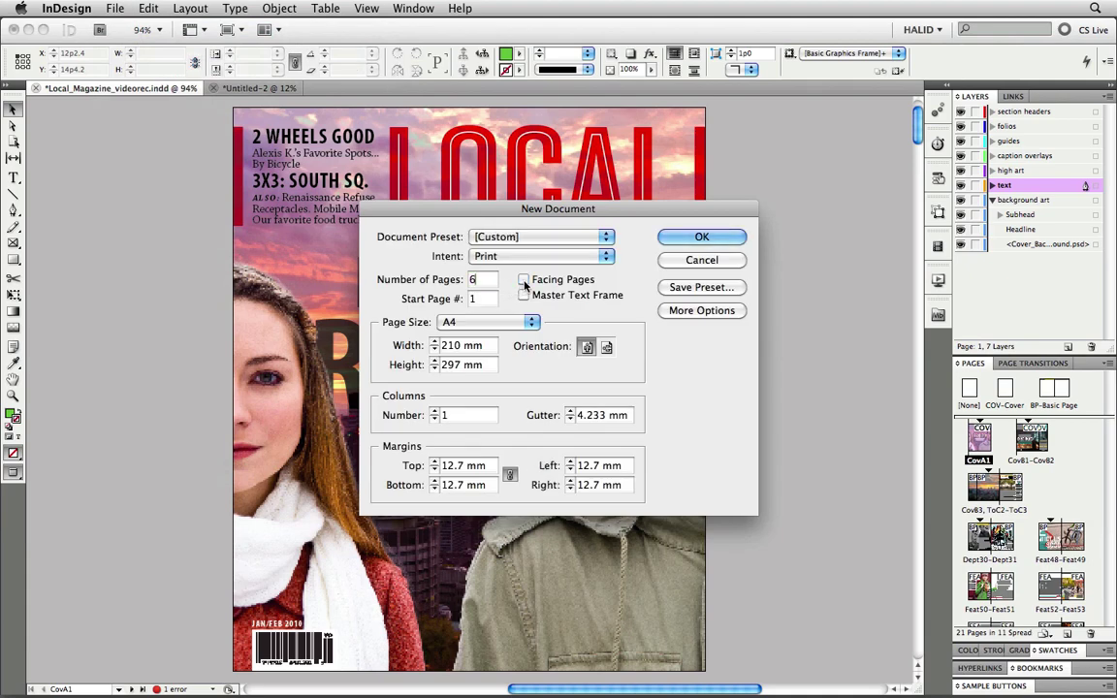
pyautogui.click(684, 238)
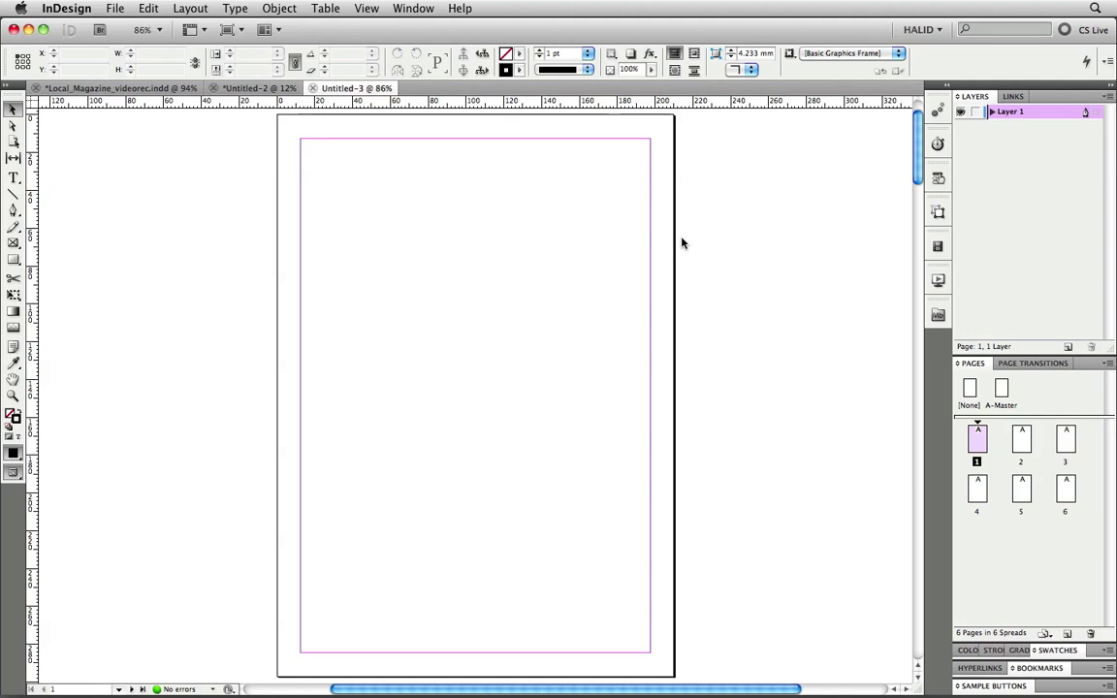
# - Add a one-page master with prefix B, named Master and based on no other master
pyautogui.rightClick(1042, 392)
pyautogui.click(1023, 397)
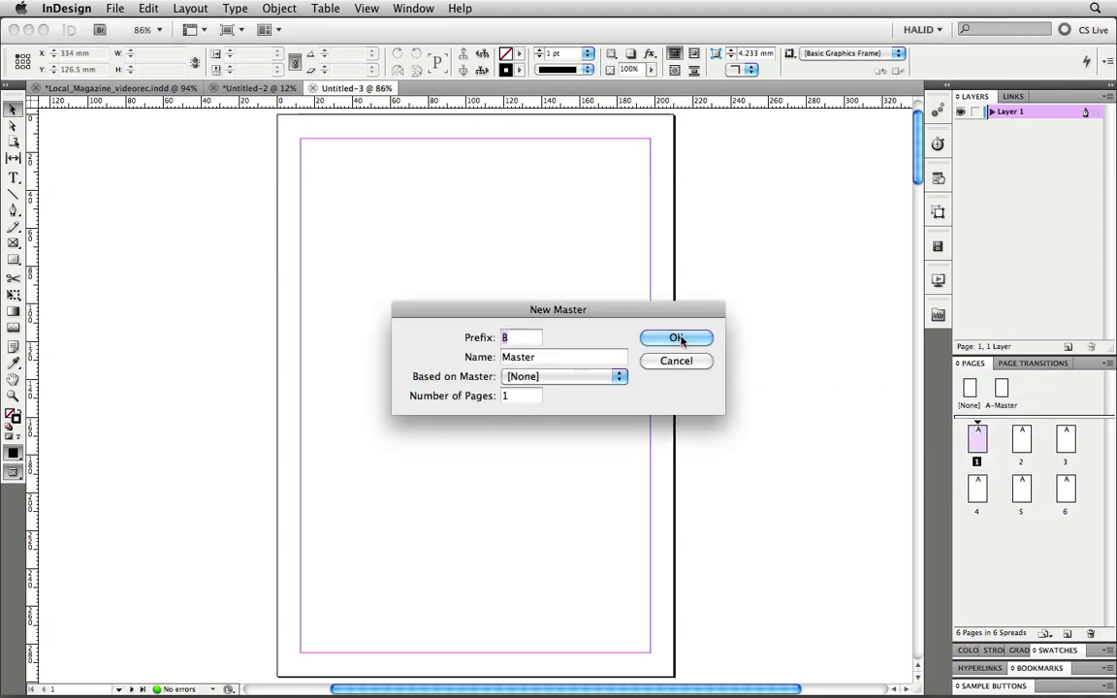
pyautogui.click(660, 335)
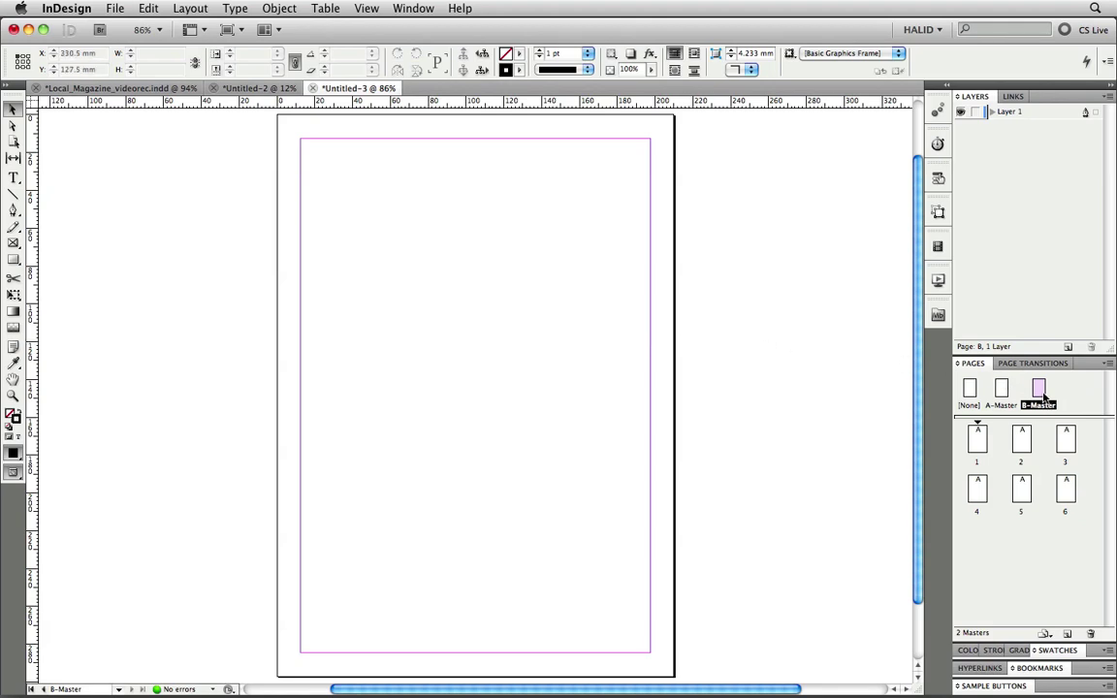
# - Set B-Master's page size to 1024 x 768 and apply that master to pages 2, 4 and 5
pyautogui.click(1045, 634)
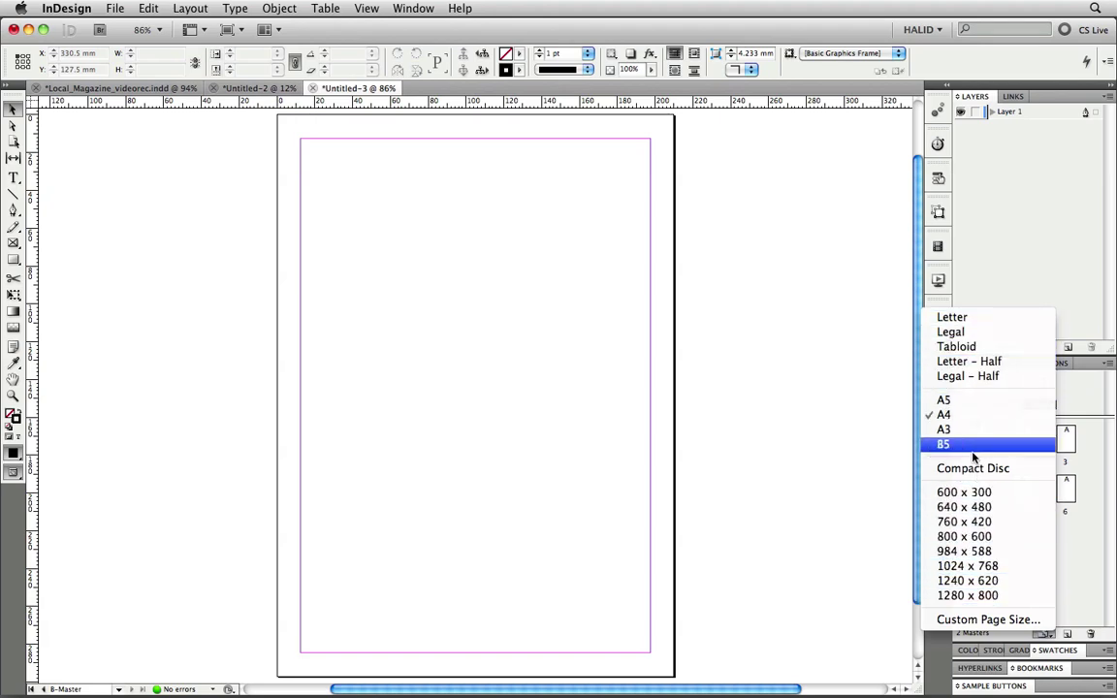
pyautogui.click(996, 566)
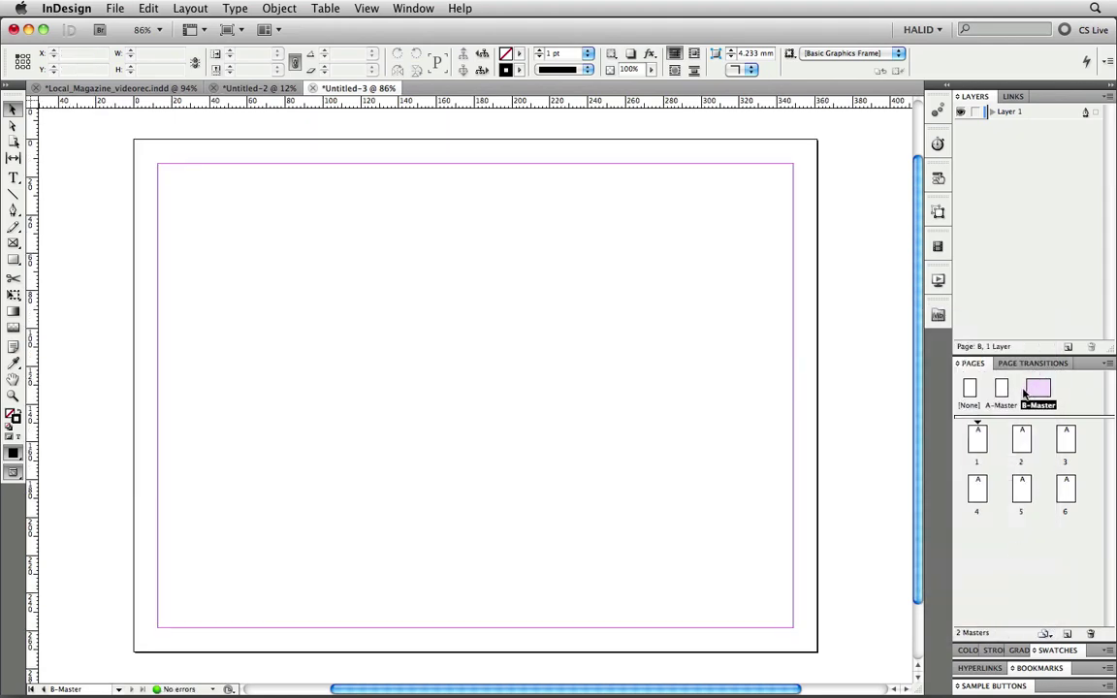
pyautogui.moveTo(1050, 405); pyautogui.dragTo(1017, 492)
pyautogui.moveTo(1038, 399); pyautogui.dragTo(981, 539)
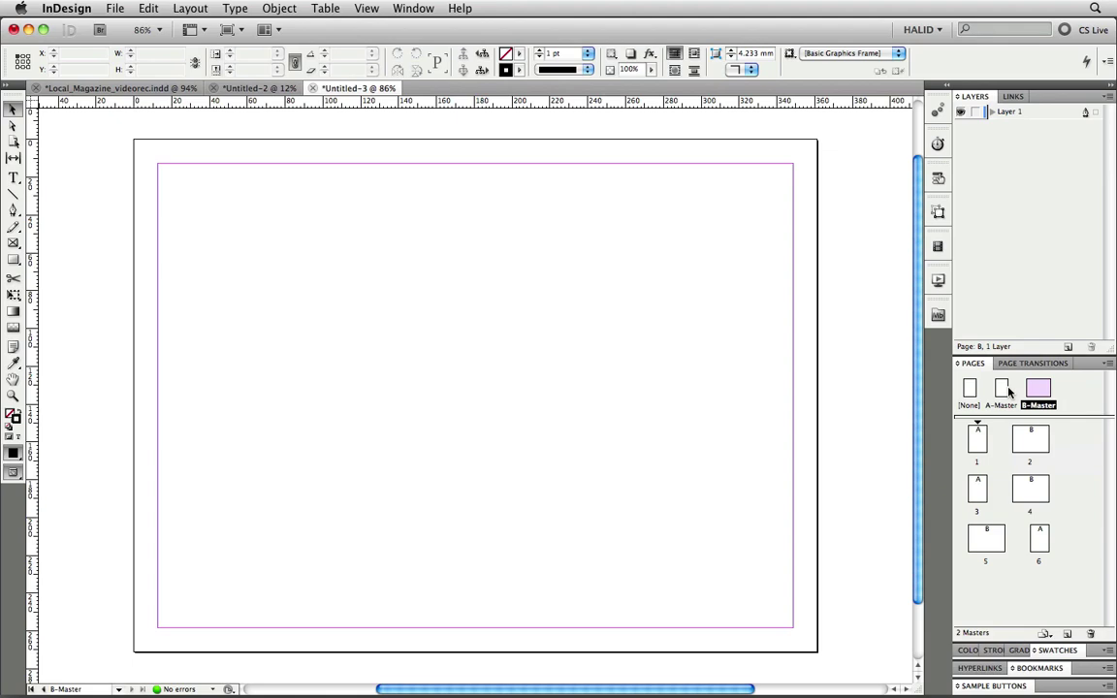
# - Resize page 2 with the Page tool to one third of its 361.244 mm width, using the centre reference point
pyautogui.click(1031, 441)
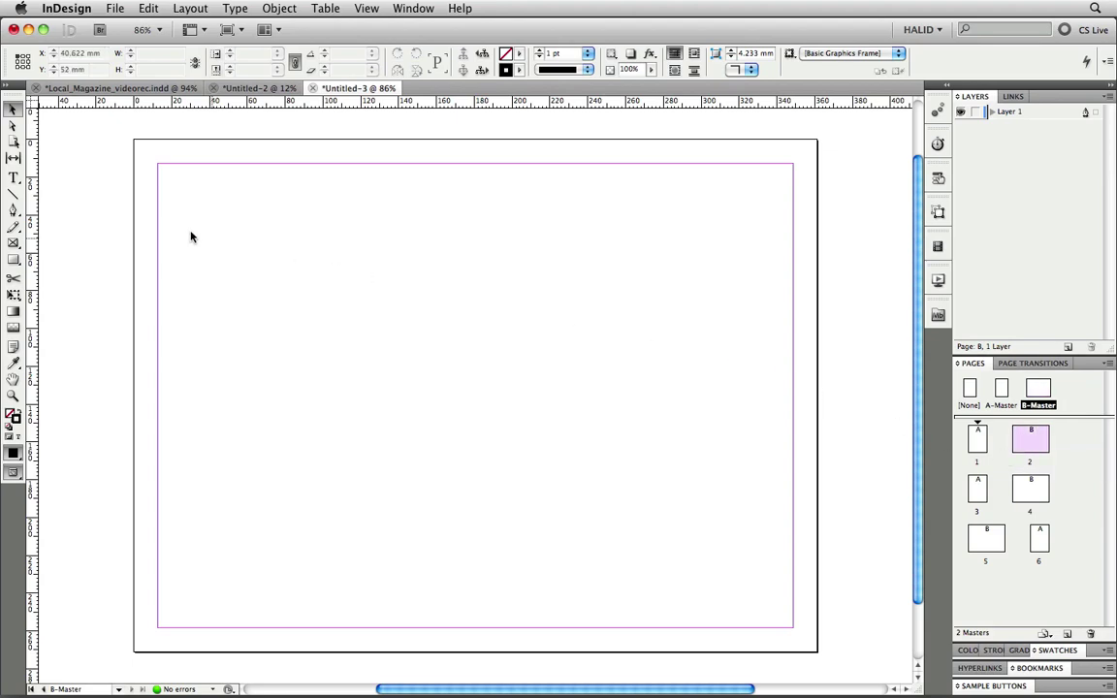
pyautogui.click(13, 142)
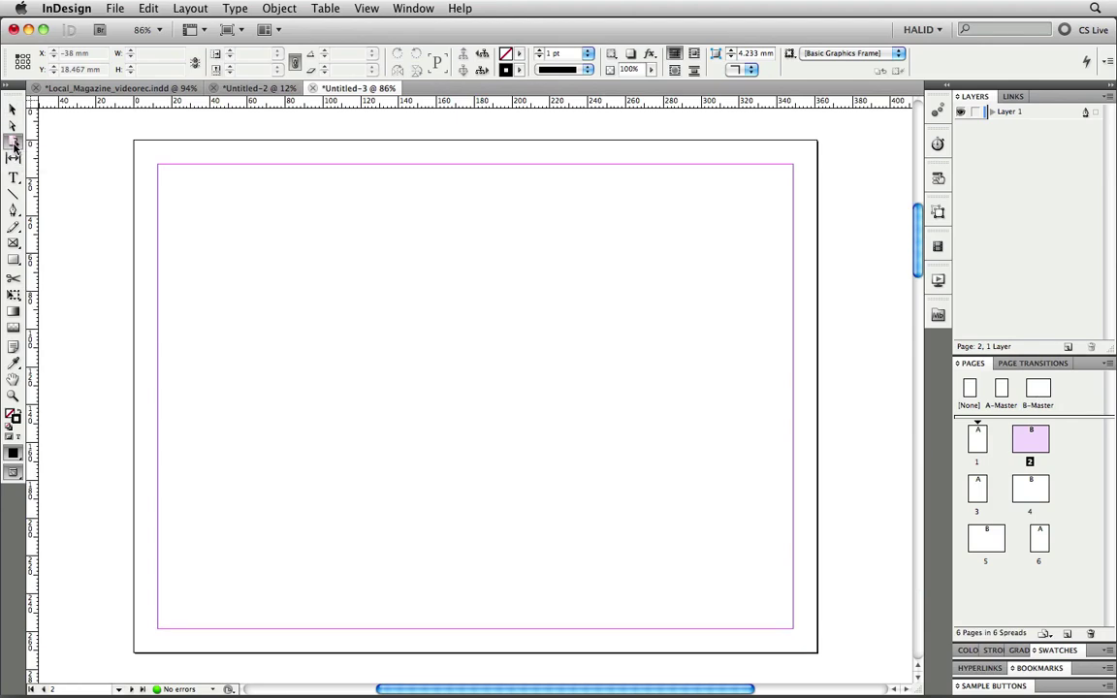
pyautogui.click(521, 260)
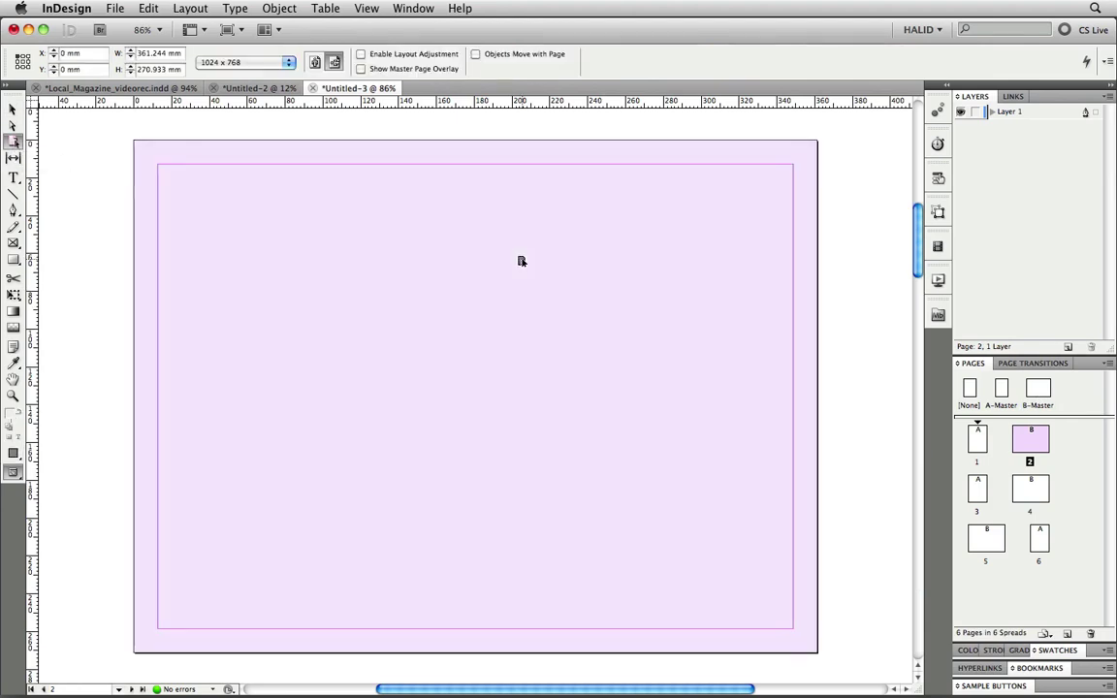
pyautogui.click(22, 63)
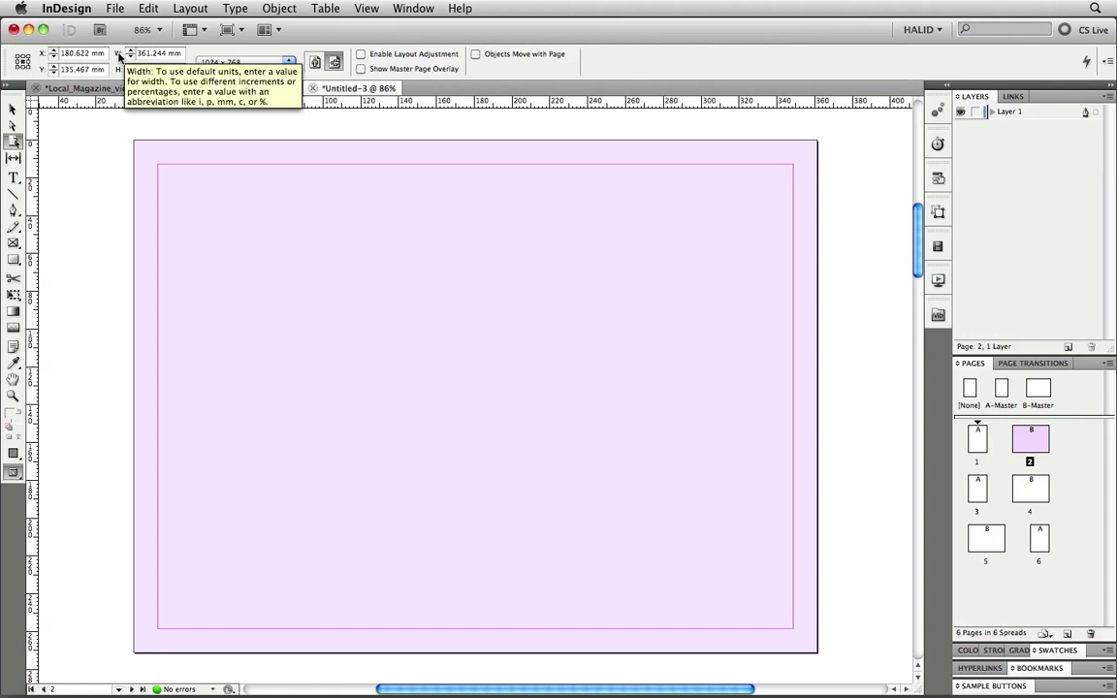
pyautogui.click(242, 64)
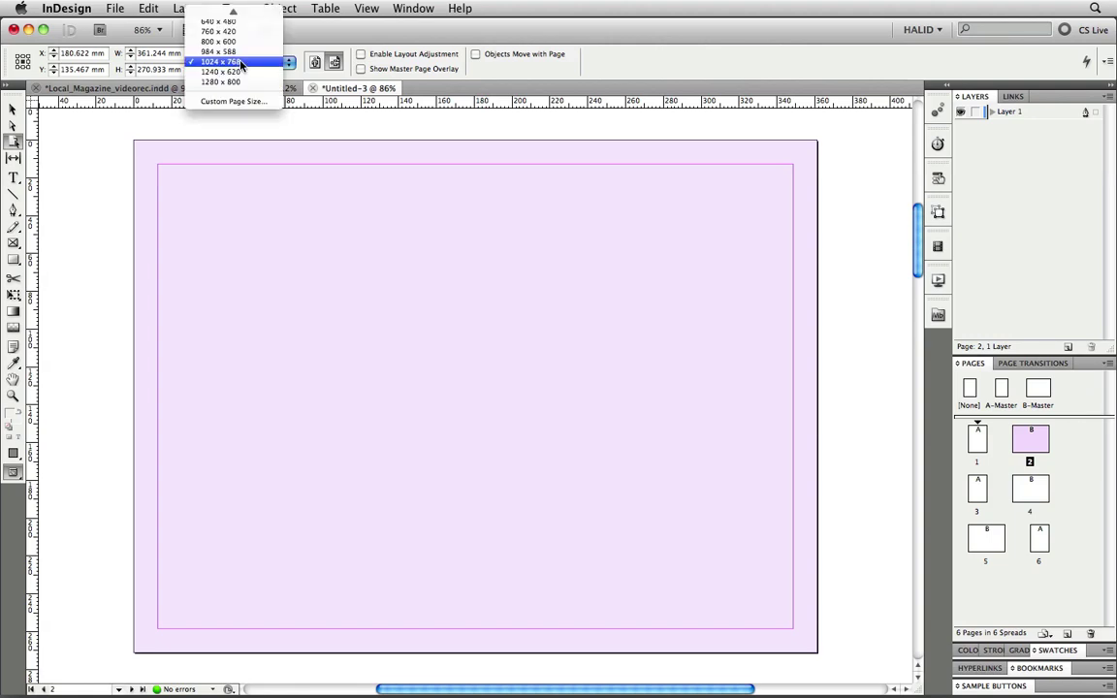
pyautogui.click(173, 62)
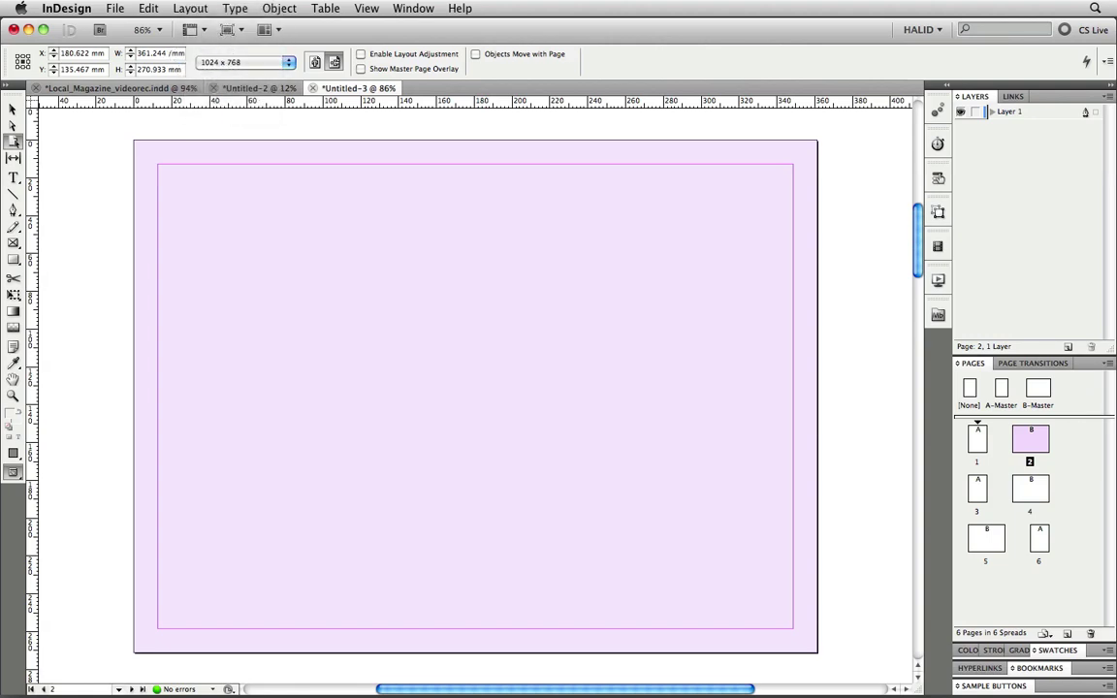
pyautogui.write('/3')
pyautogui.press('Return')
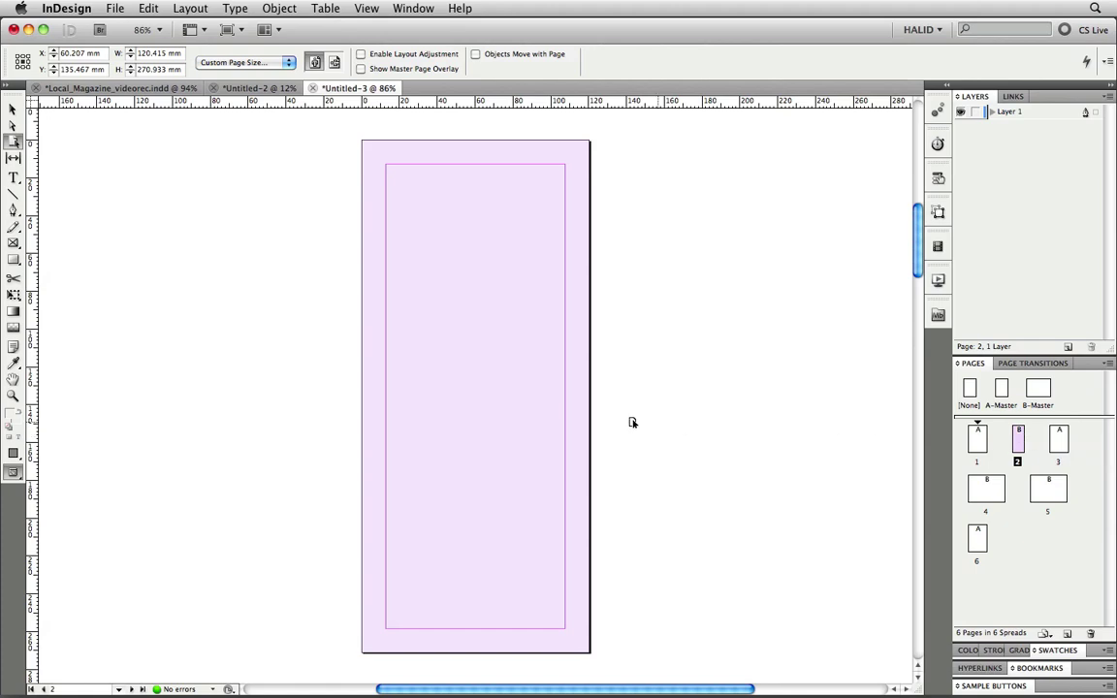
# - Set B-Master's page size to Tabloid, and reapply the master to page 2 using the master page size
pyautogui.moveTo(475, 486); pyautogui.dragTo(474, 417)
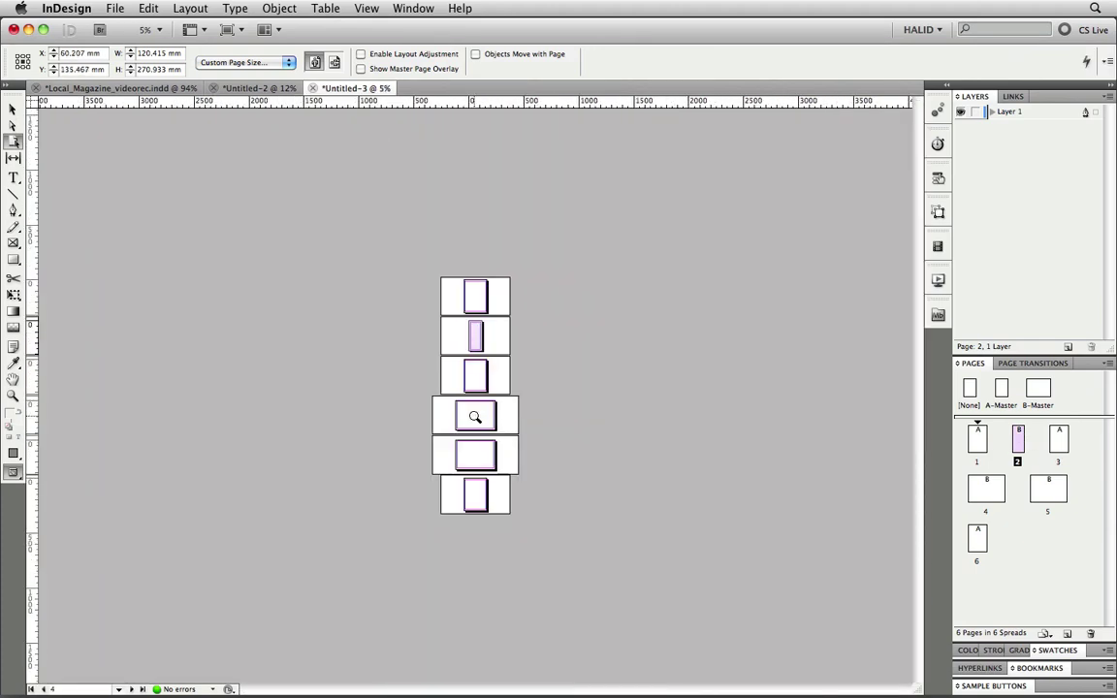
pyautogui.moveTo(412, 283); pyautogui.dragTo(526, 373)
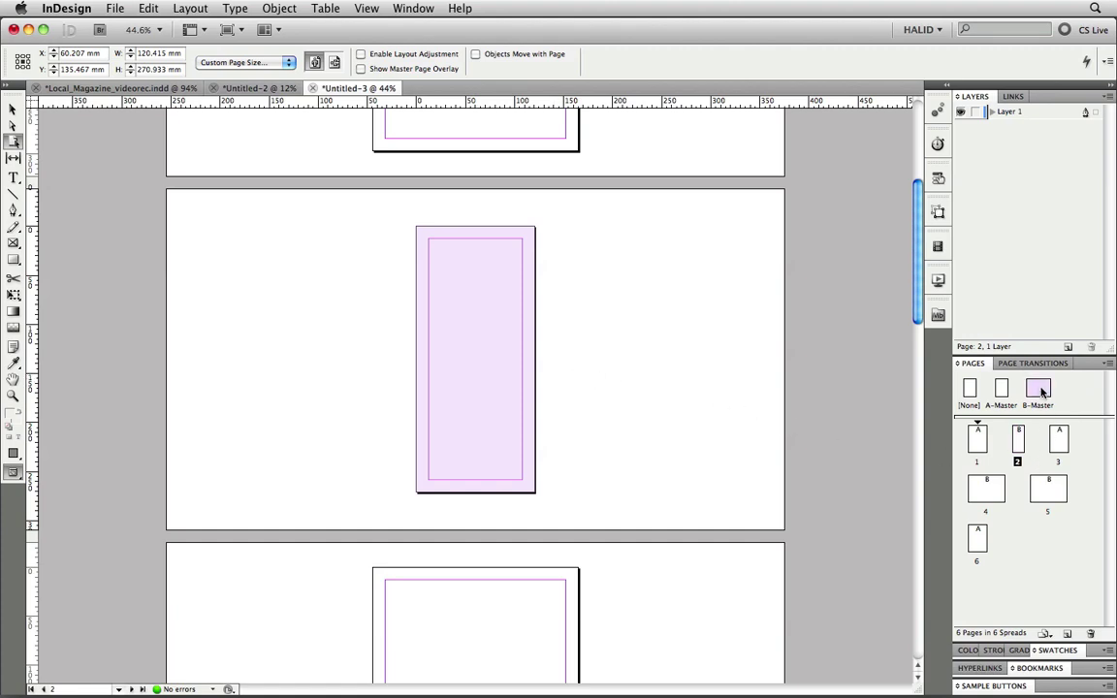
pyautogui.doubleClick(1039, 389)
pyautogui.click(511, 361)
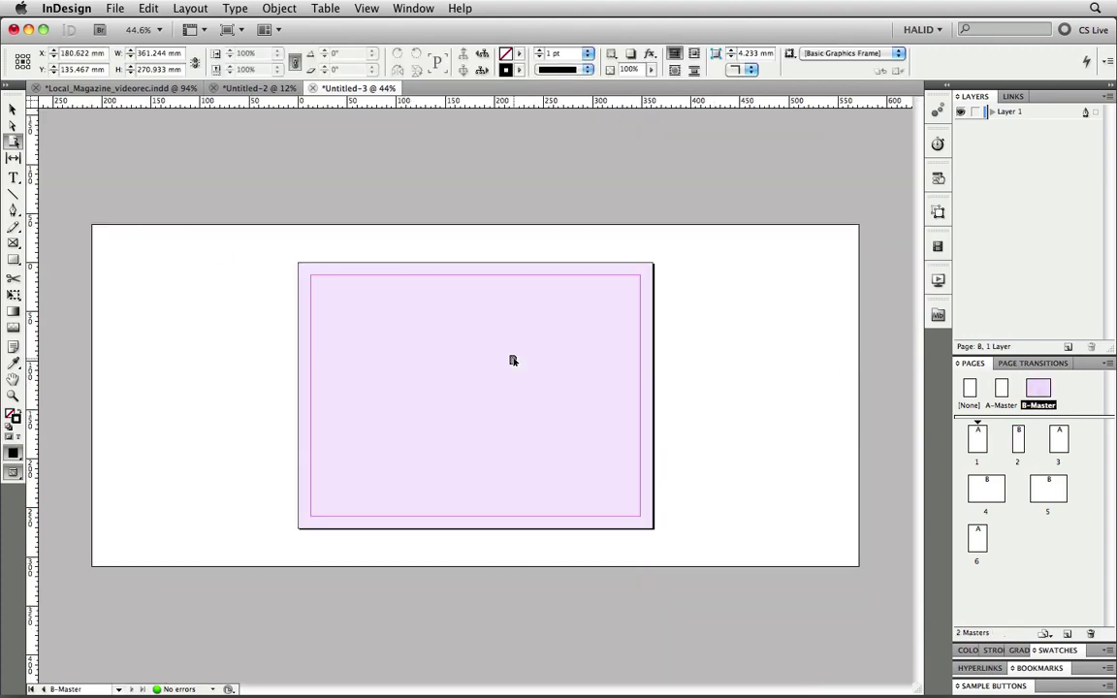
pyautogui.click(226, 63)
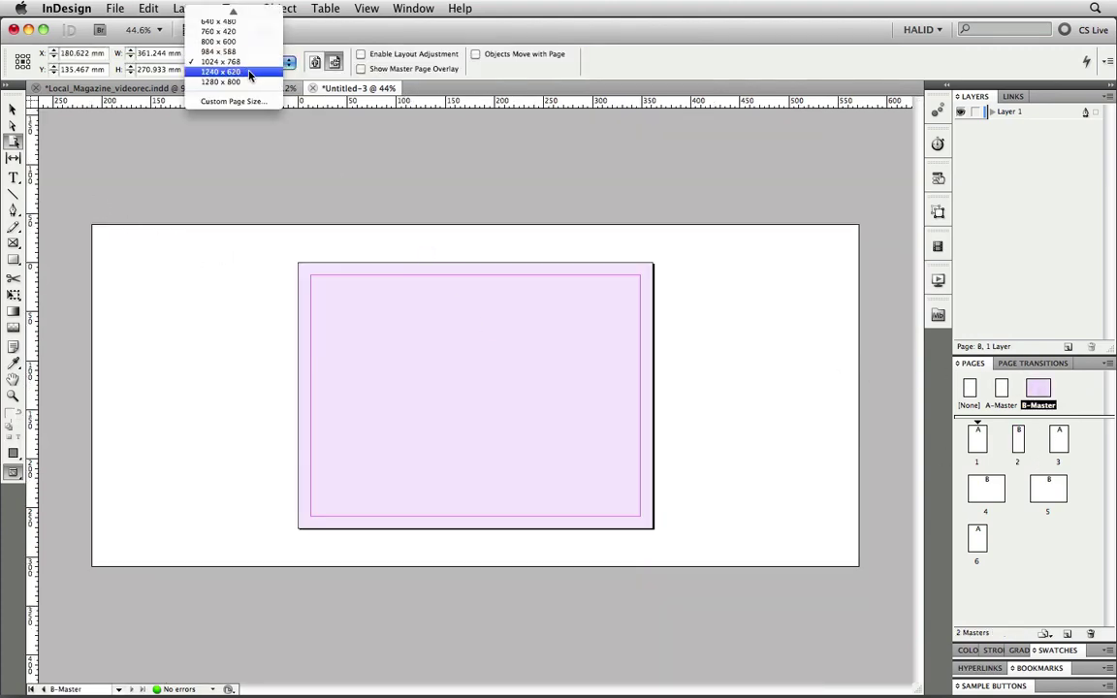
pyautogui.scroll(5, 252, 75)
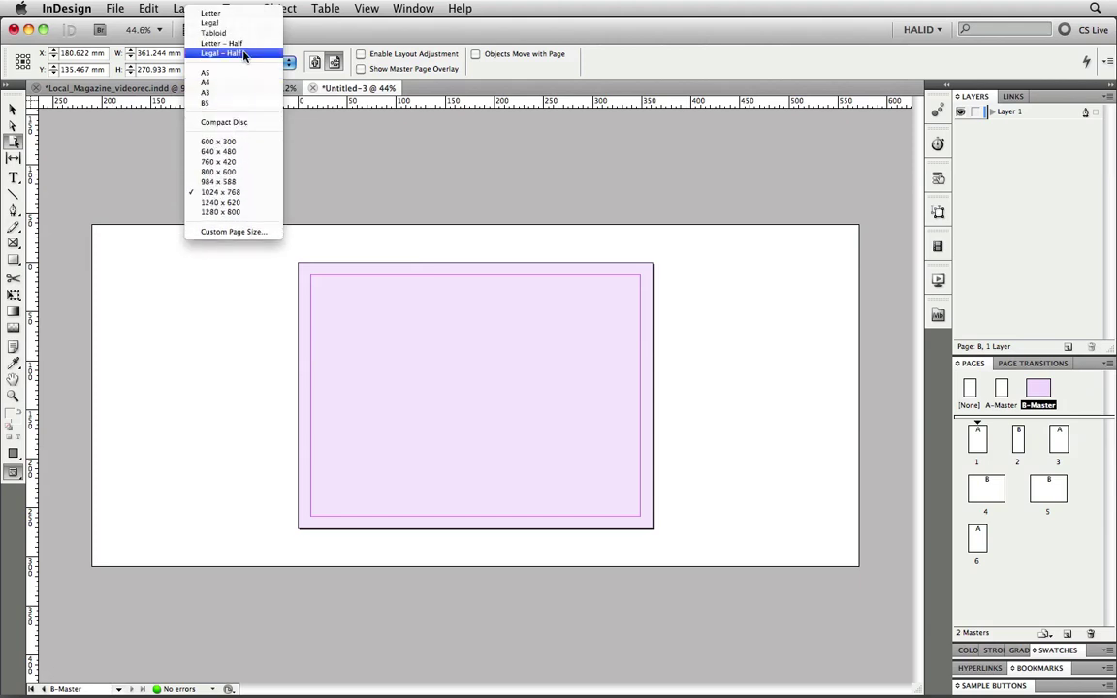
pyautogui.click(239, 37)
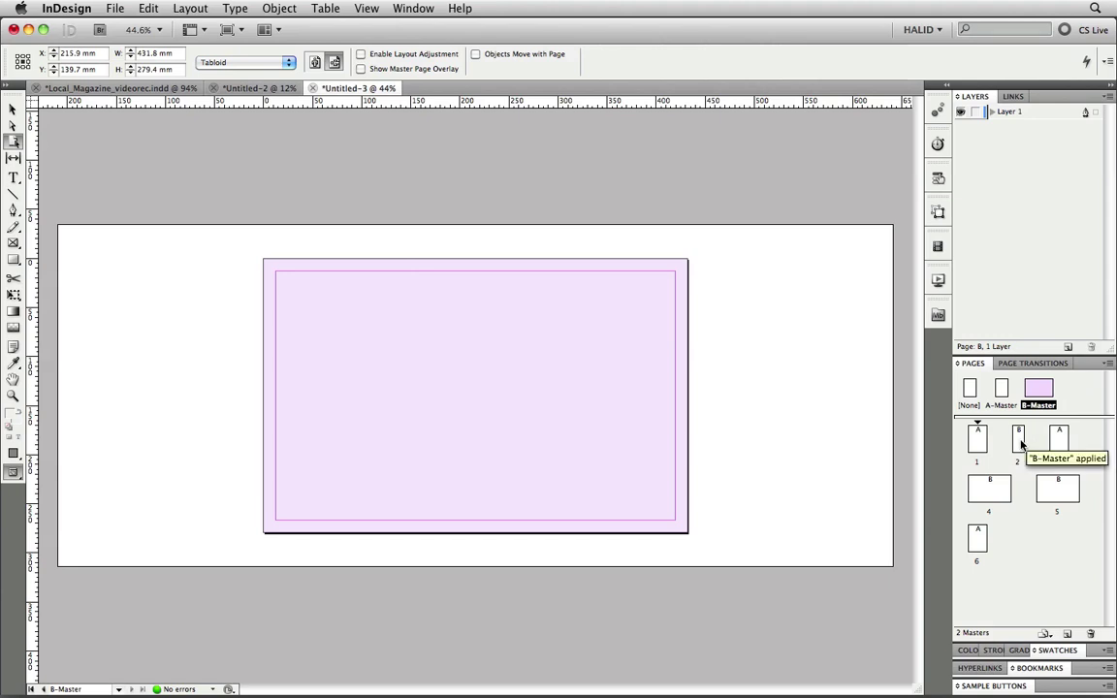
pyautogui.moveTo(1039, 388); pyautogui.dragTo(1021, 439)
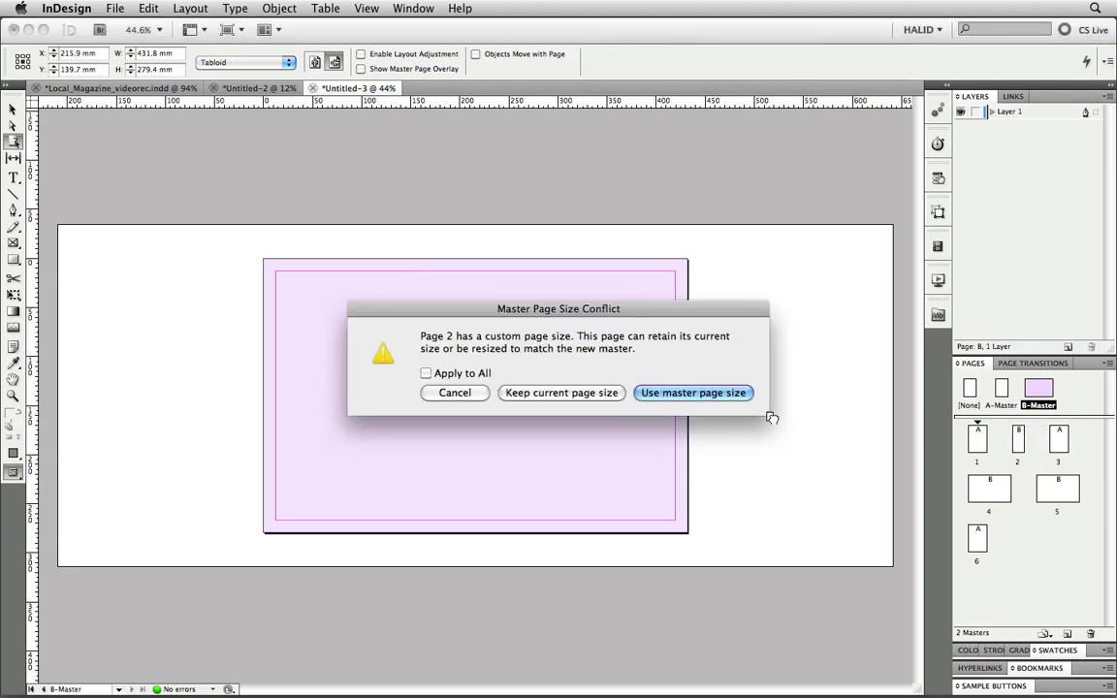
pyautogui.click(684, 394)
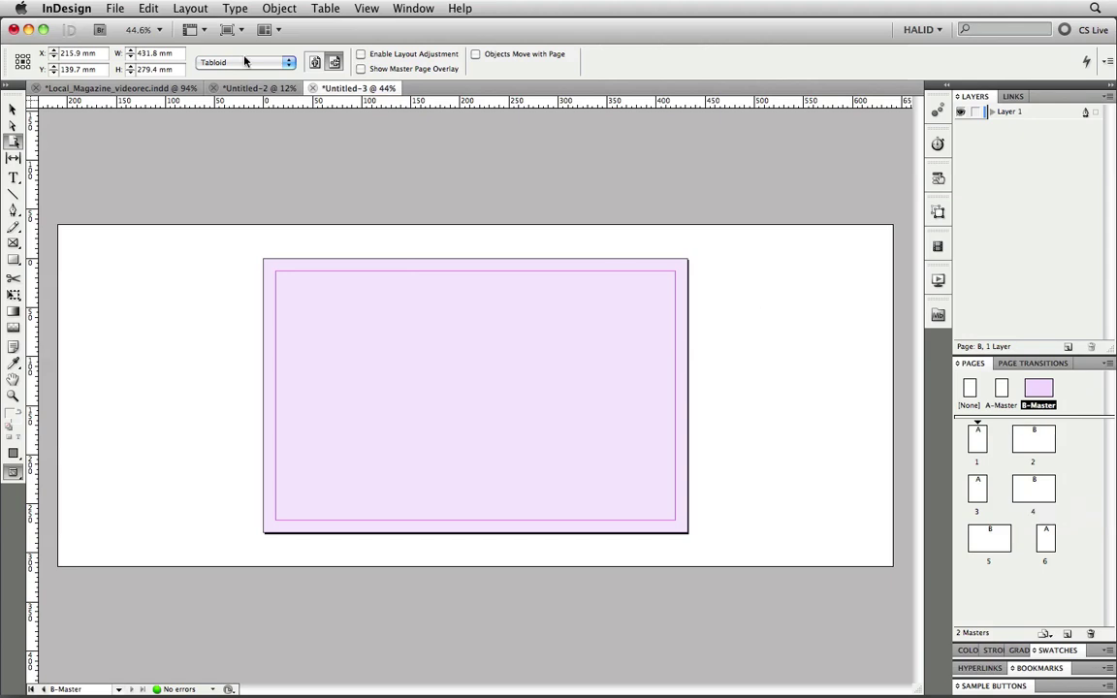
# - Switch to the Local_Magazine_videorec.indd document and show its layout in normal view with guides and bleed
pyautogui.click(108, 90)
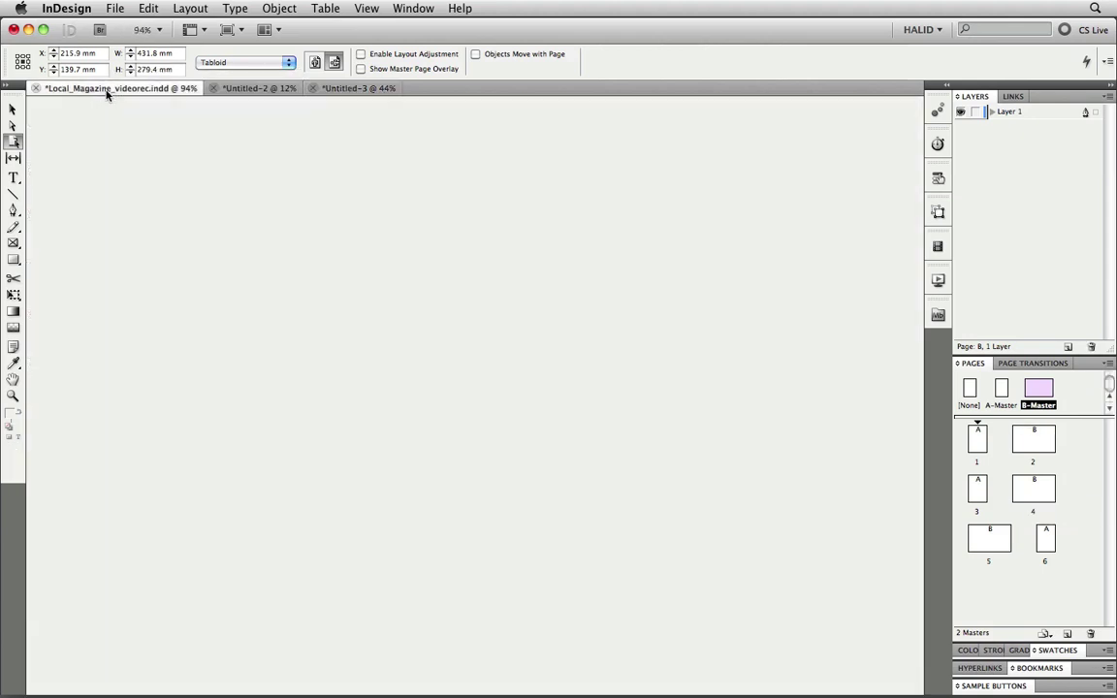
pyautogui.click(12, 108)
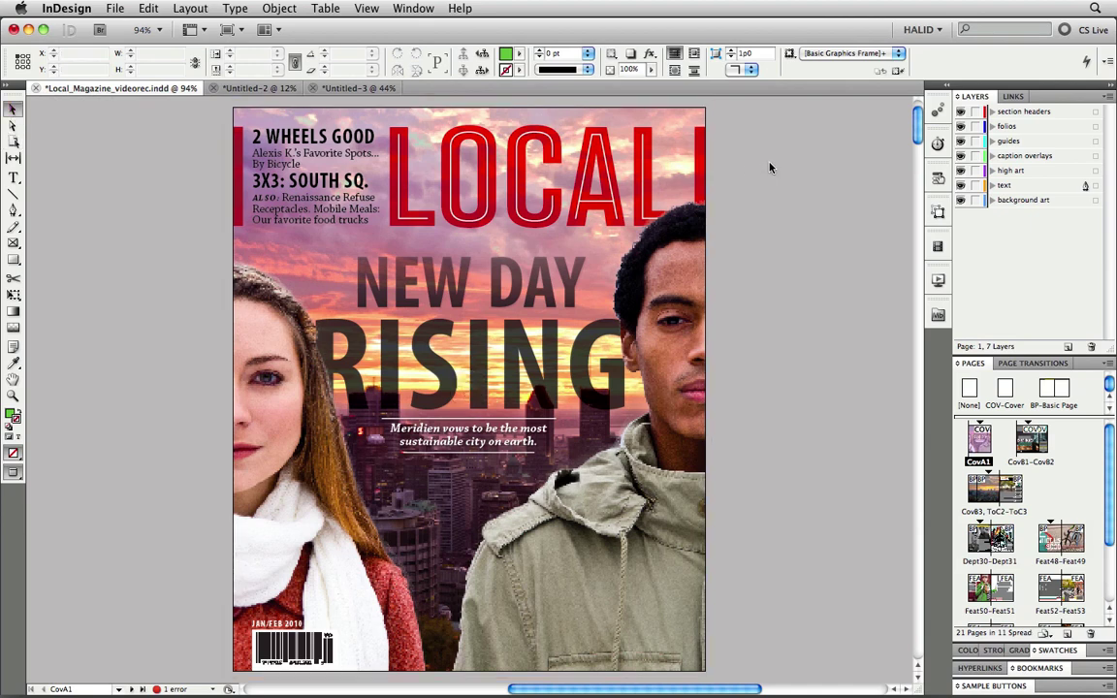
pyautogui.press('w')
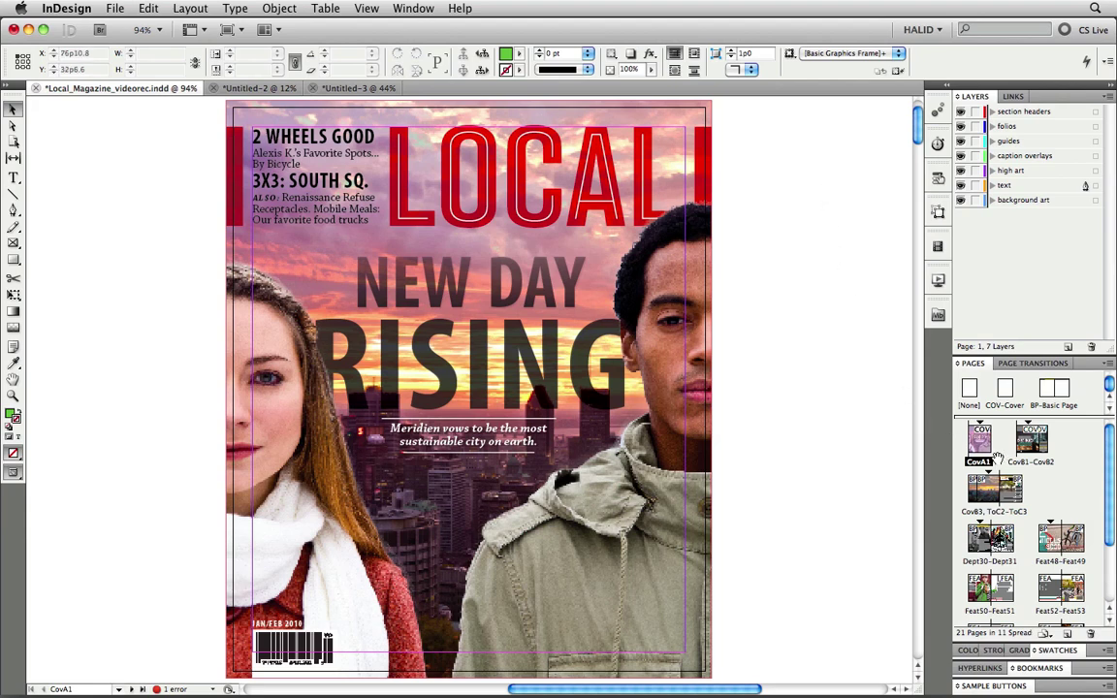
# - Insert a new page after CovA1, attach it to CovA1 as one spread, and open that spread
pyautogui.click(1067, 633)
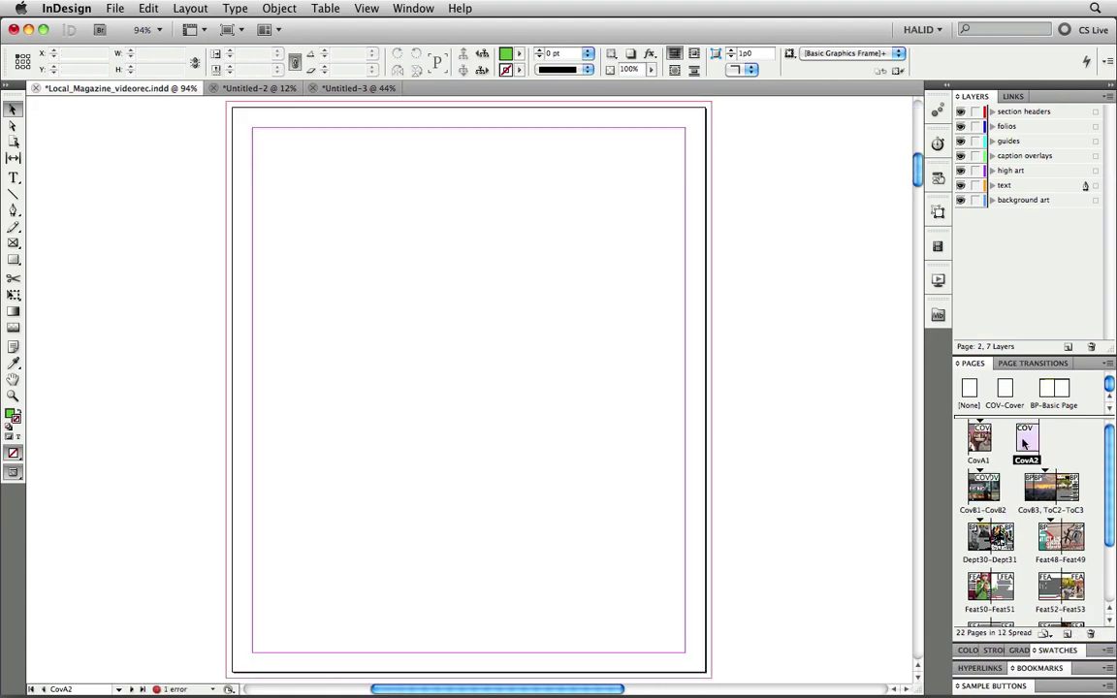
pyautogui.moveTo(1023, 443); pyautogui.dragTo(995, 442)
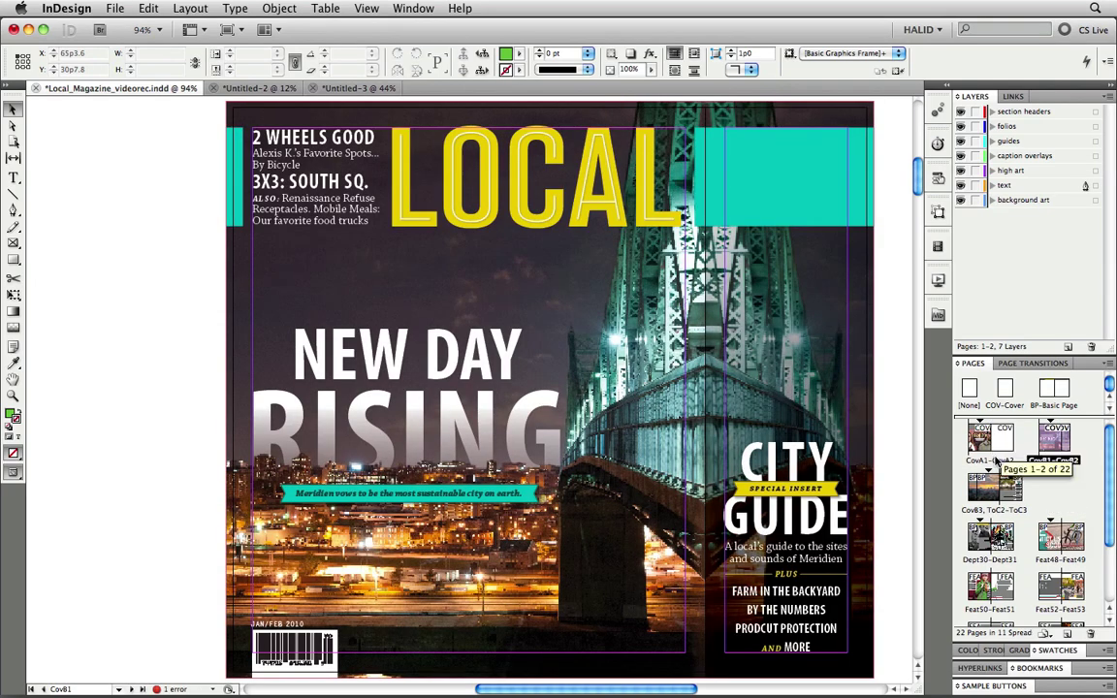
pyautogui.doubleClick(996, 458)
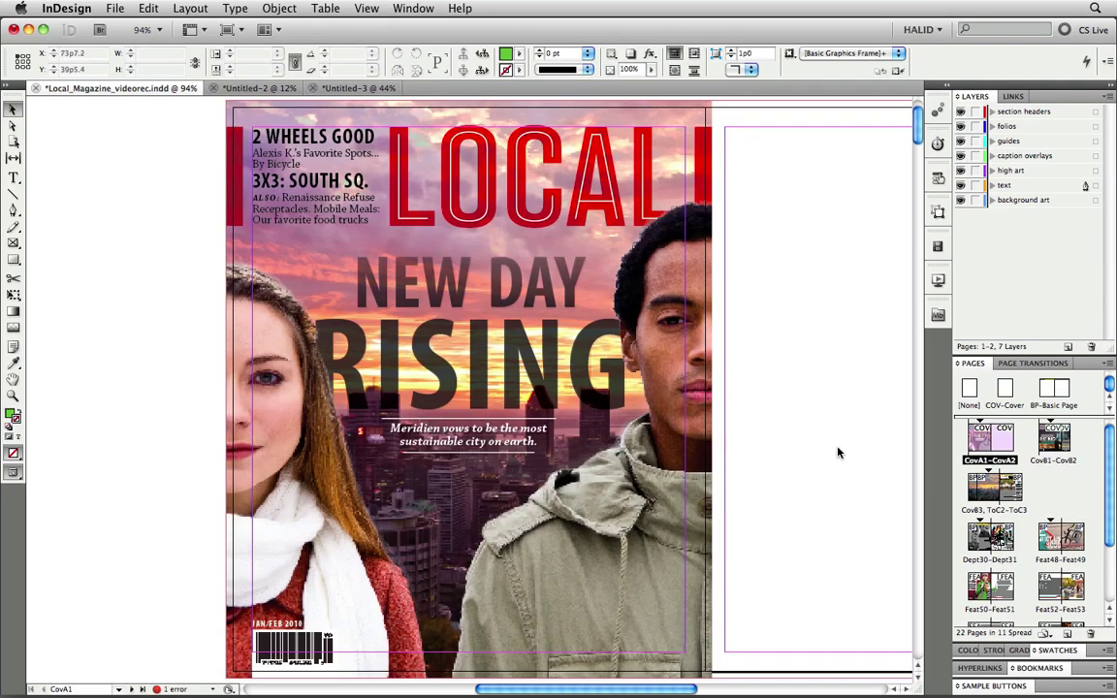
# - Resize the blank page CovA2 with the Page tool by setting its width to 54p0/3
pyautogui.keyDown('alt'); pyautogui.keyDown('super'); pyautogui.click(743, 417); pyautogui.keyUp('super'); pyautogui.keyUp('alt')
pyautogui.moveTo(752, 400); pyautogui.dragTo(749, 399)
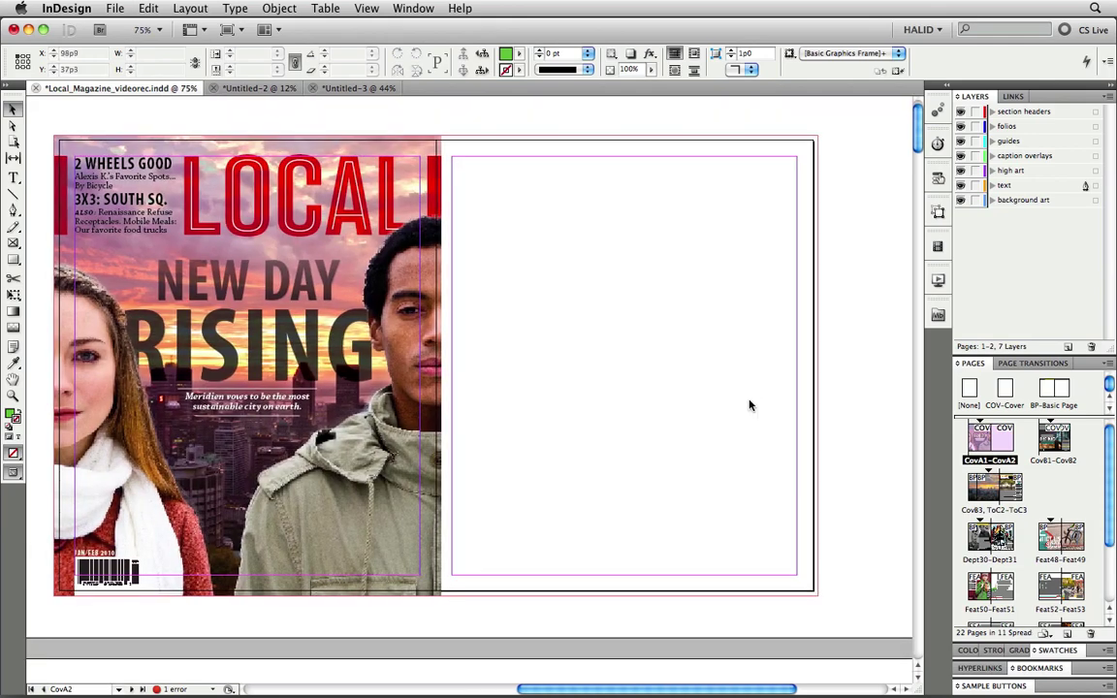
pyautogui.click(18, 136)
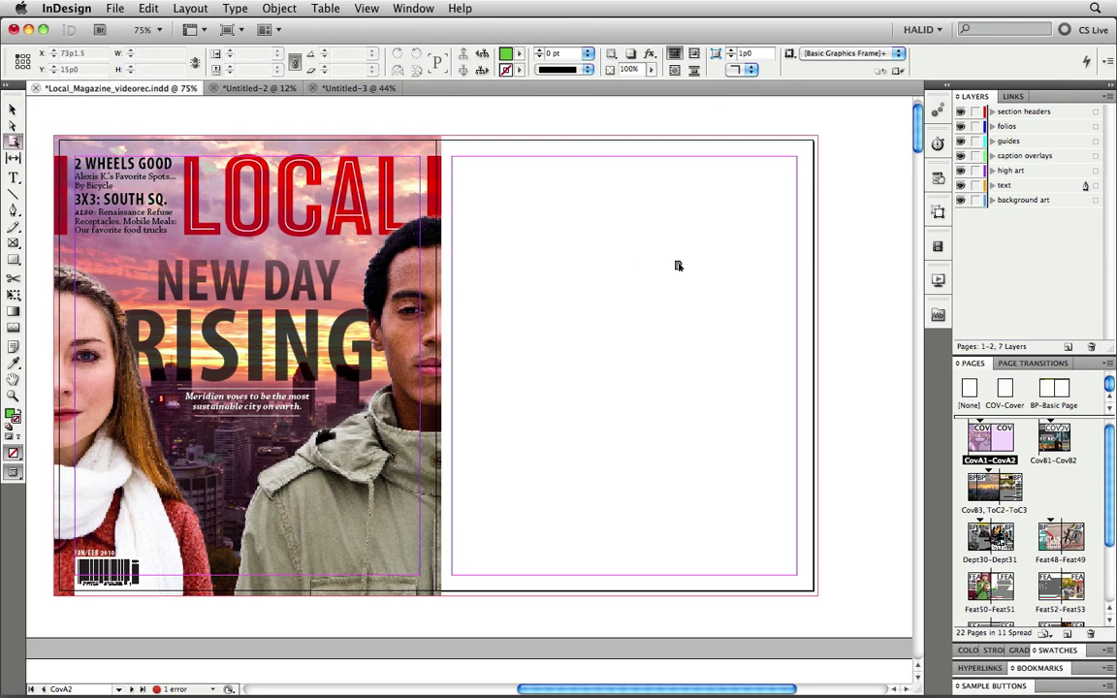
pyautogui.click(702, 269)
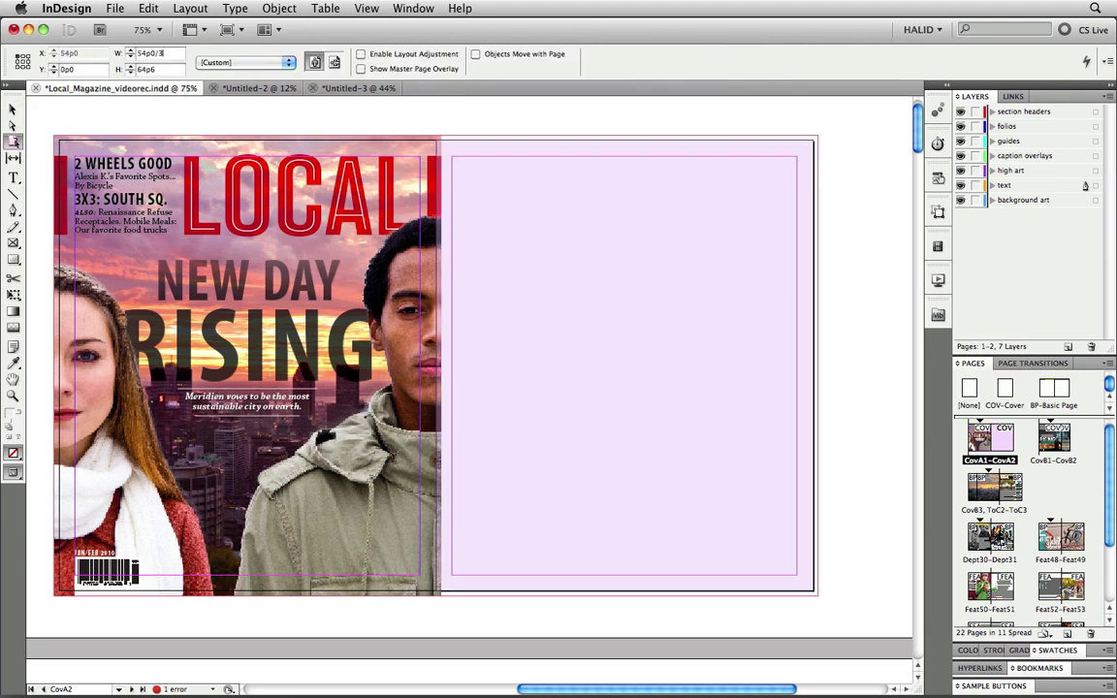
pyautogui.press('Return')
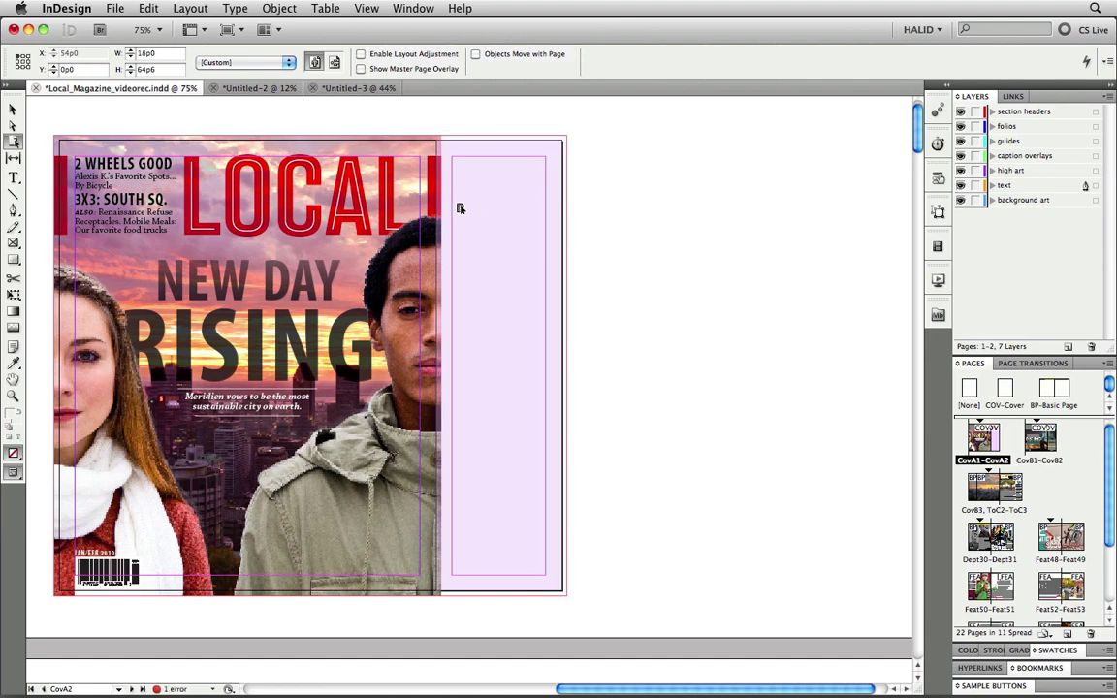
pyautogui.click(12, 108)
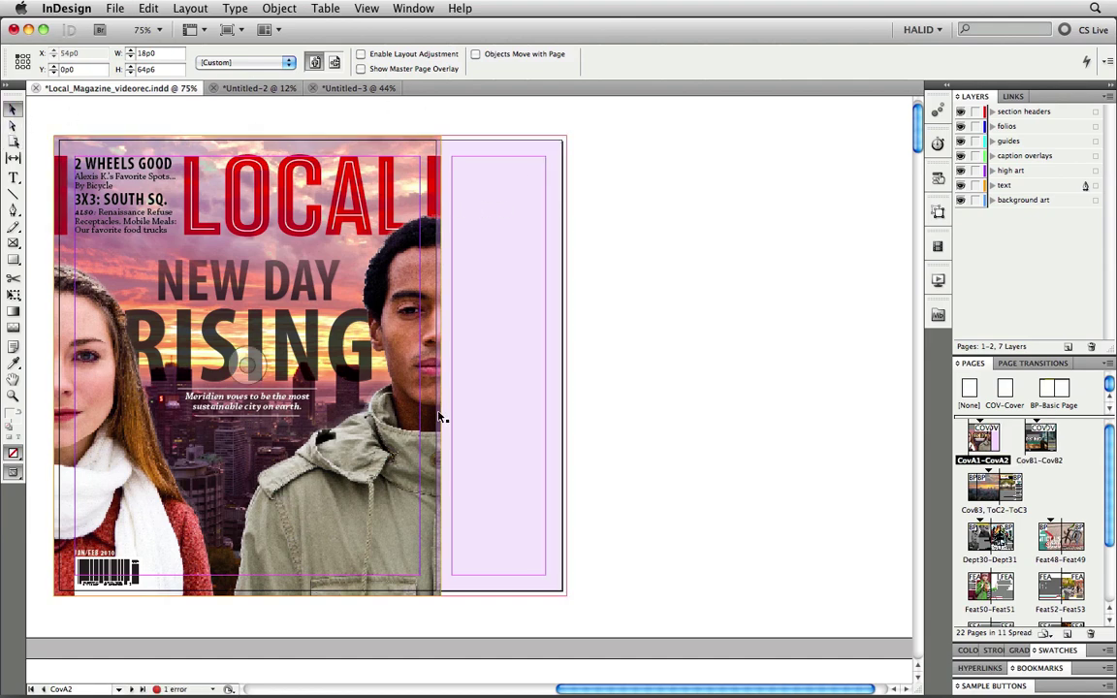
# - Widen the foreground people image's frame across the fold-out page to its outer bleed edge, to a width of 73p6
pyautogui.click(408, 312)
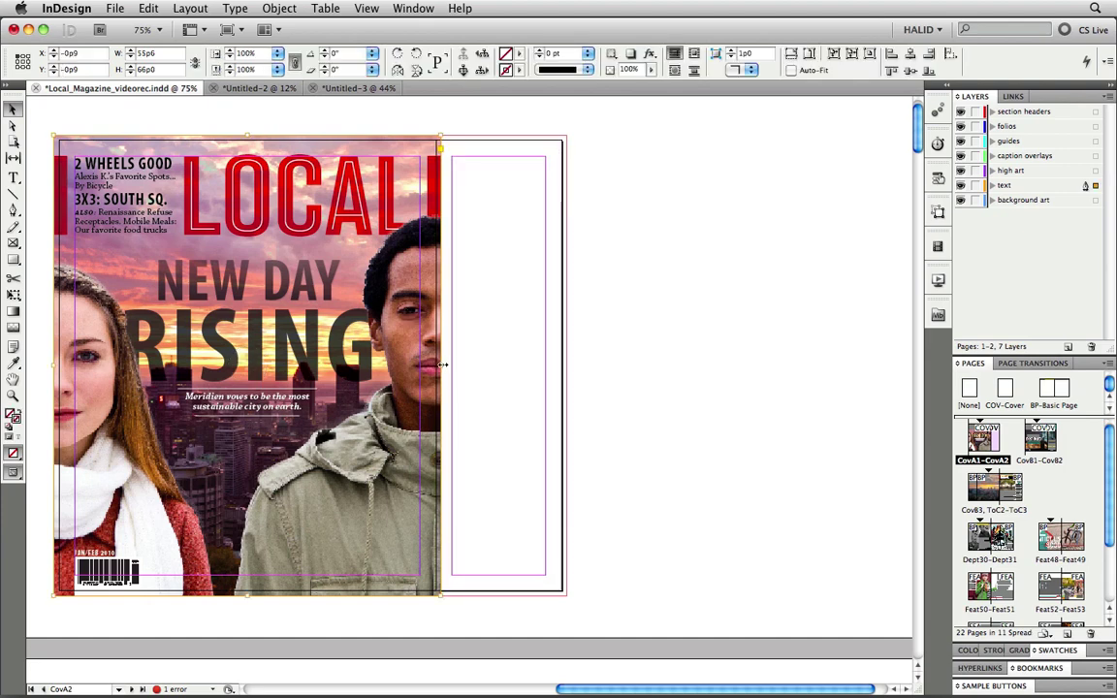
pyautogui.moveTo(441, 365); pyautogui.dragTo(566, 368)
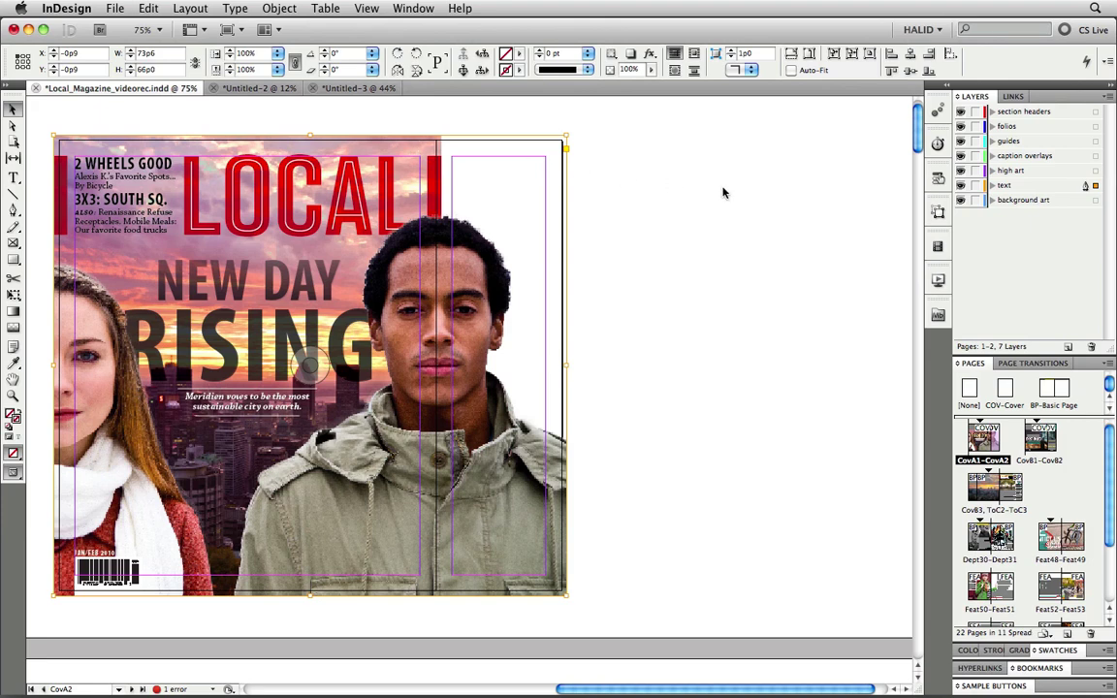
# - Extend the cover background image in the background art layer to the fold-out's outer bleed edge, 73p6 wide, and preview the spread without guides
pyautogui.click(992, 200)
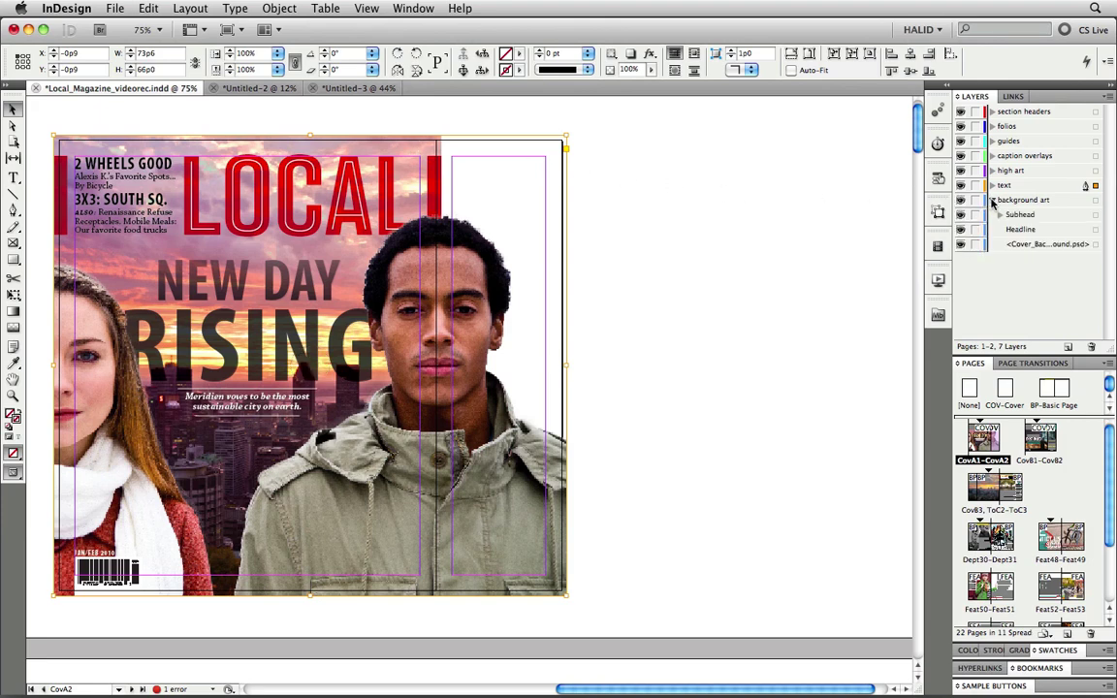
pyautogui.click(1096, 245)
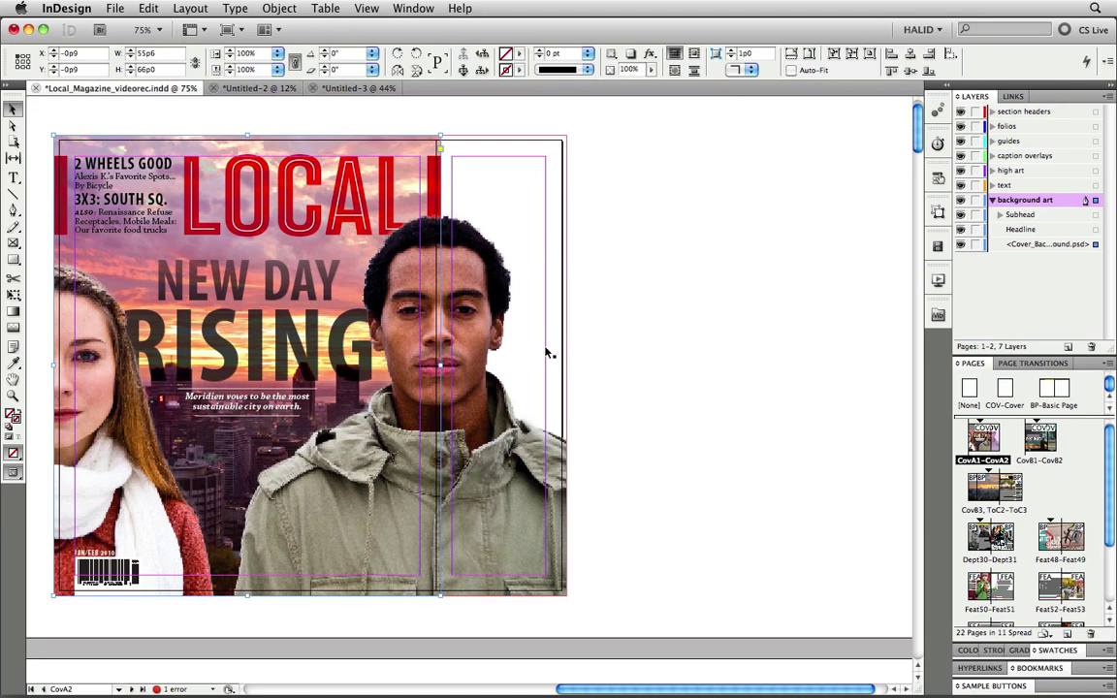
pyautogui.moveTo(441, 366); pyautogui.dragTo(568, 367)
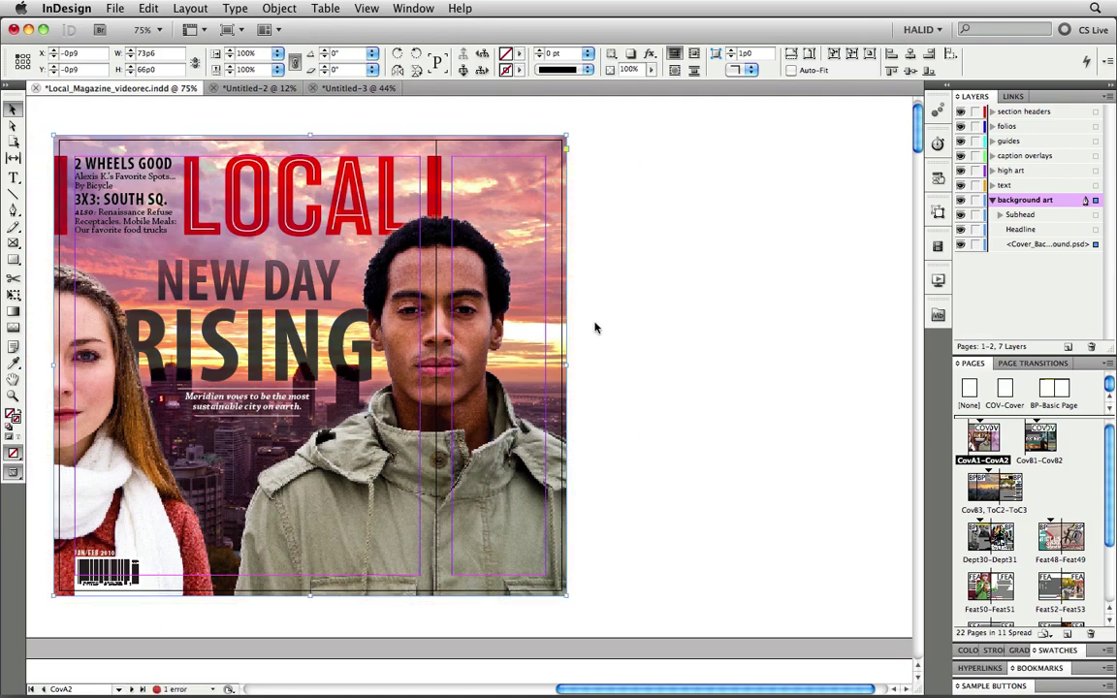
pyautogui.press('w')
pyautogui.moveTo(475, 318); pyautogui.dragTo(651, 332)
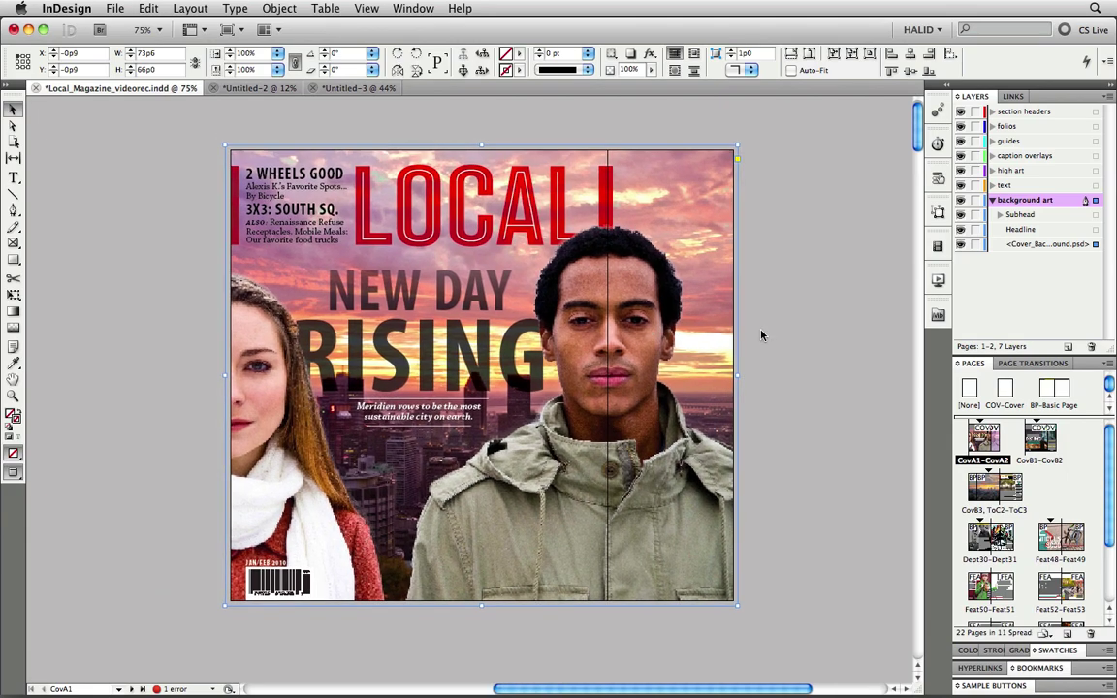